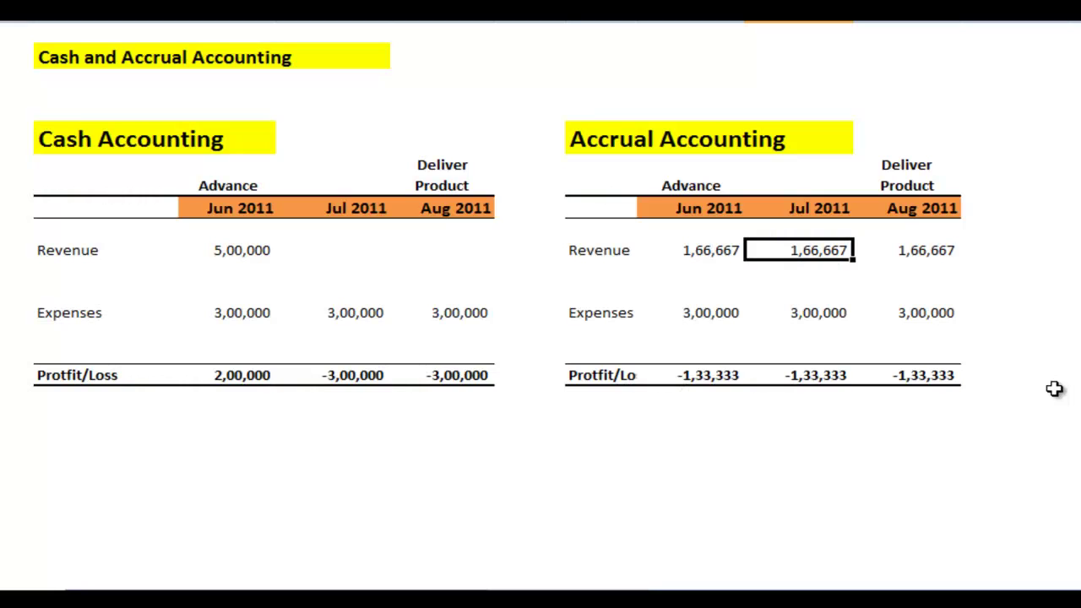
Step: Delete the blank rows above the Cash and Accrual tables
{"action": "key", "text": "Up"}
{"action": "key", "text": "Up"}
{"action": "key", "text": "Up"}
{"action": "key", "text": "Up"}
{"action": "key", "text": "Up"}
{"action": "key", "text": "Up"}
{"action": "key", "text": "Up"}
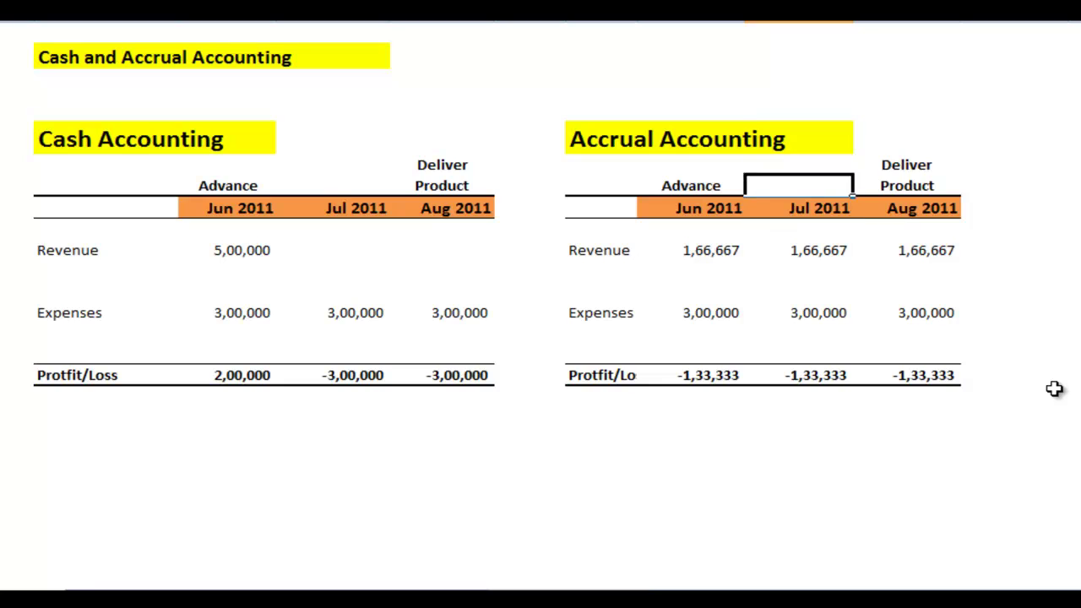
{"action": "key", "text": "shift+space"}
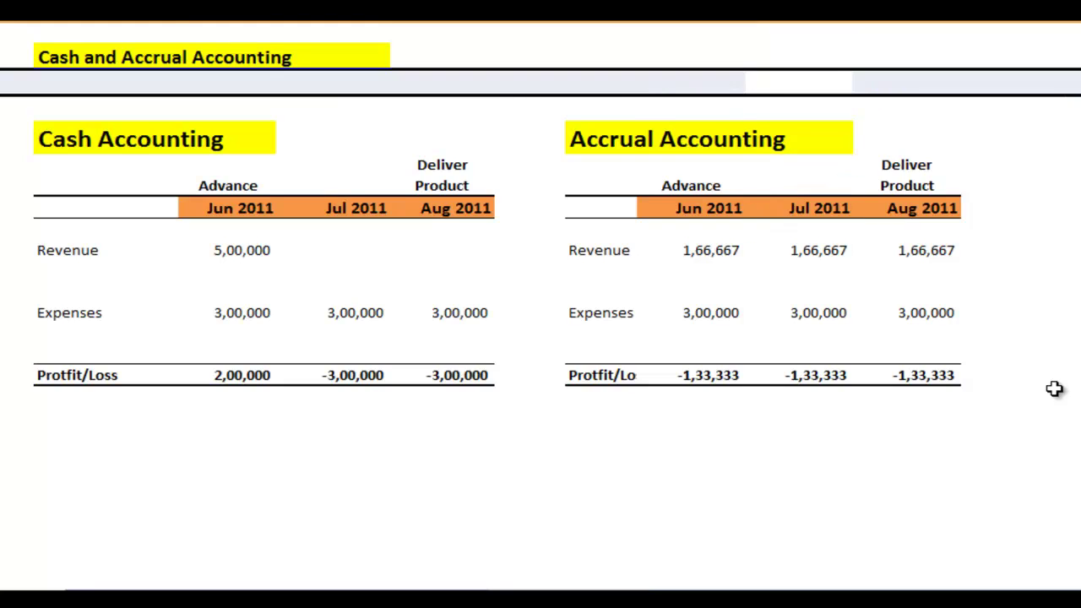
{"action": "key", "text": "ctrl+minus"}
{"action": "key", "text": "ctrl+minus"}
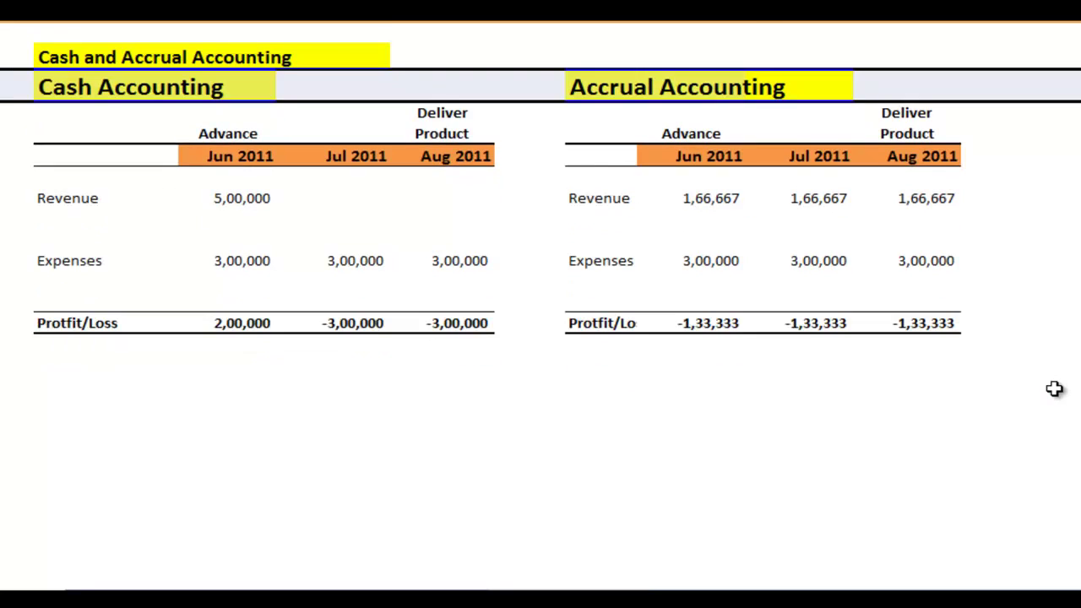
{"action": "key", "text": "Down"}
{"action": "key", "text": "Left"}
{"action": "key", "text": "Left"}
{"action": "key", "text": "Left"}
{"action": "key", "text": "Left"}
{"action": "key", "text": "Left"}
{"action": "key", "text": "Left"}
Step: Copy the Cash Accounting table and paste it directly below the original
{"action": "key", "text": "Up"}
{"action": "key", "text": "Left"}
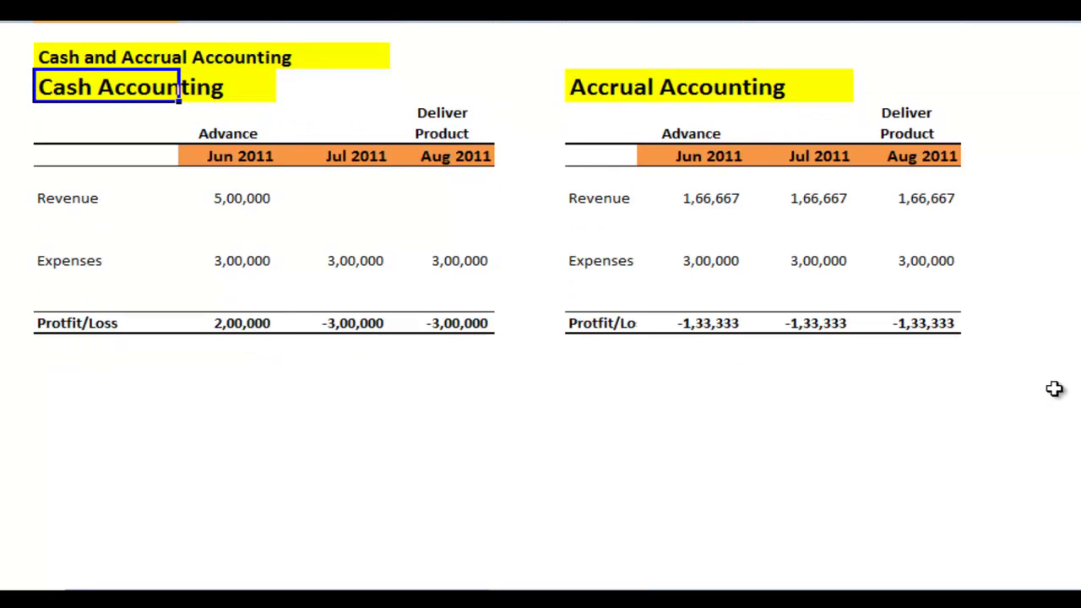
{"action": "key", "text": "shift+Right"}
{"action": "key", "text": "shift+Right"}
{"action": "key", "text": "shift+Right"}
{"action": "key", "text": "shift+Down"}
{"action": "key", "text": "shift+Down"}
{"action": "key", "text": "shift+Down"}
{"action": "key", "text": "shift+Down"}
{"action": "key", "text": "shift+Down"}
{"action": "key", "text": "shift+Down"}
{"action": "key", "text": "shift+Down"}
{"action": "key", "text": "shift+Down"}
{"action": "key", "text": "shift+Down"}
{"action": "key", "text": "shift+Down"}
{"action": "key", "text": "shift+Down"}
{"action": "key", "text": "shift+Down"}
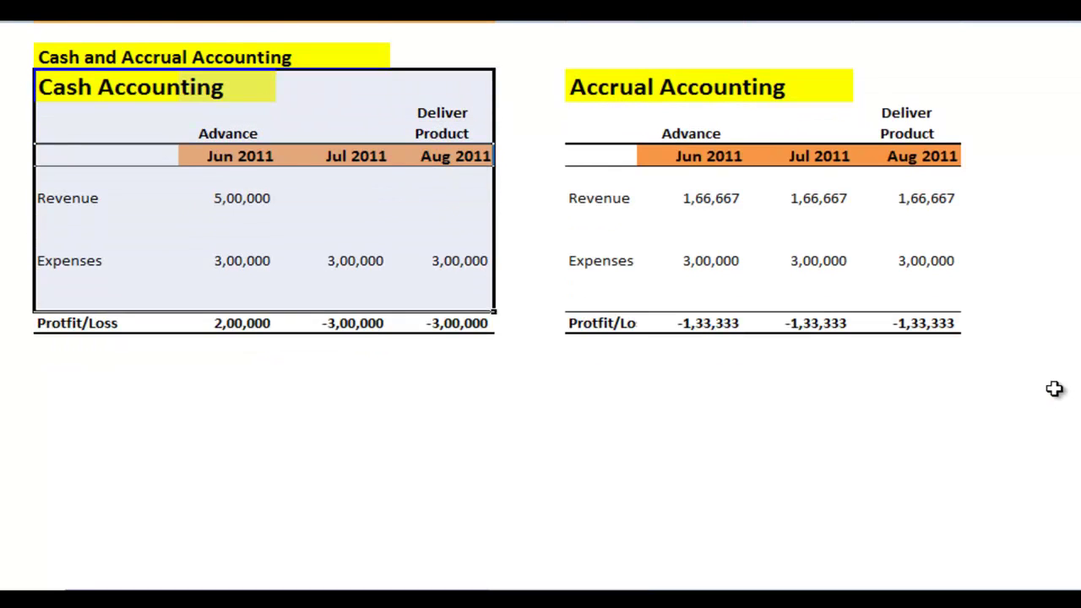
{"action": "key", "text": "ctrl+c"}
{"action": "key", "text": "Down"}
{"action": "key", "text": "Down"}
{"action": "key", "text": "Down"}
{"action": "key", "text": "Down"}
{"action": "key", "text": "Down"}
{"action": "key", "text": "Down"}
{"action": "key", "text": "Down"}
{"action": "key", "text": "Down"}
{"action": "key", "text": "Down"}
{"action": "key", "text": "Down"}
{"action": "key", "text": "Down"}
{"action": "key", "text": "Down"}
{"action": "key", "text": "Down"}
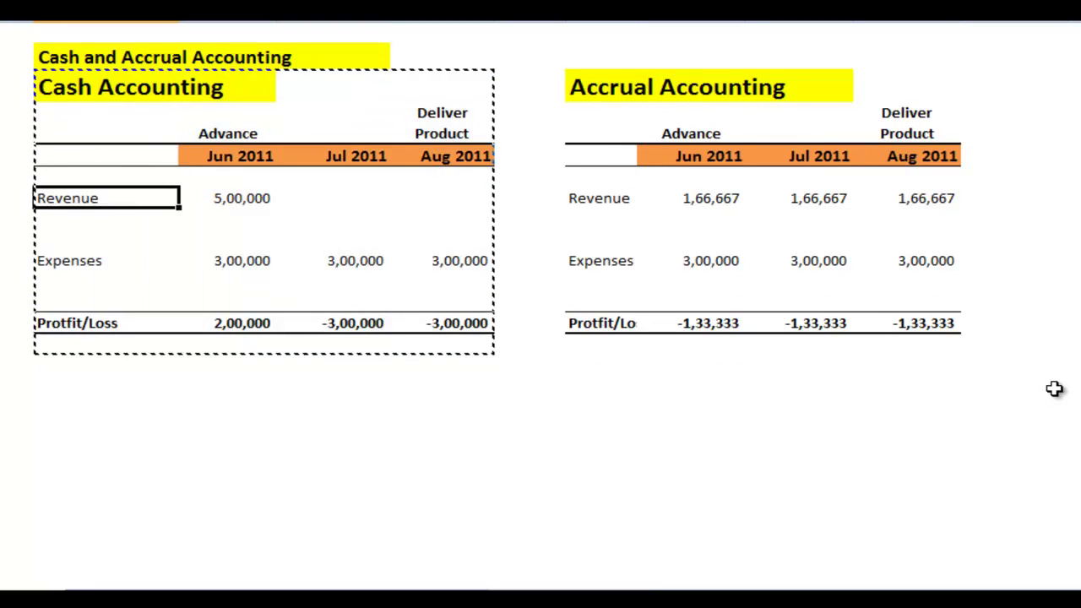
{"action": "key", "text": "ctrl+v"}
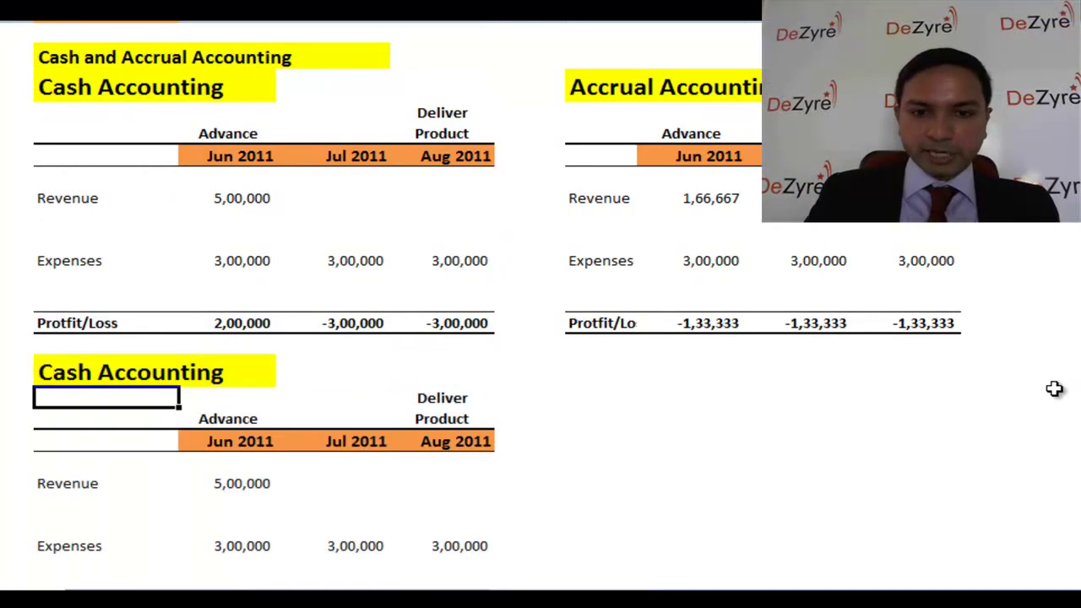
Step: Delete the duplicated title row of the pasted cash table
{"action": "key", "text": "shift+space"}
{"action": "key", "text": "ctrl+minus"}
{"action": "key", "text": "Up"}
Step: Clear the copy's 5,00,000 revenue and the three 3,00,000 expense values
{"action": "key", "text": "Down"}
{"action": "key", "text": "Right"}
{"action": "key", "text": "Down"}
{"action": "key", "text": "Down"}
{"action": "key", "text": "Down"}
{"action": "key", "text": "Down"}
{"action": "key", "text": "Down"}
{"action": "key", "text": "Down"}
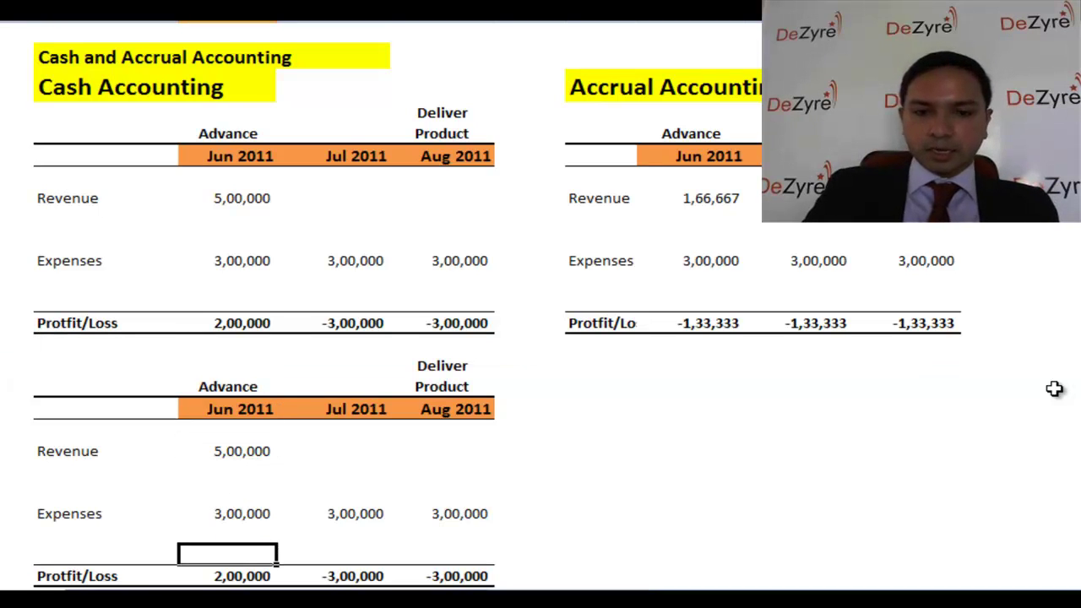
{"action": "key", "text": "Up"}
{"action": "key", "text": "Up"}
{"action": "key", "text": "Up"}
{"action": "key", "text": "Up"}
{"action": "key", "text": "Up"}
{"action": "key", "text": "Delete"}
{"action": "key", "text": "Down"}
{"action": "key", "text": "Down"}
{"action": "key", "text": "Down"}
{"action": "key", "text": "shift+Right"}
{"action": "key", "text": "shift+Right"}
{"action": "key", "text": "Delete"}
{"action": "key", "text": "shift+Left"}
{"action": "key", "text": "shift+Left"}
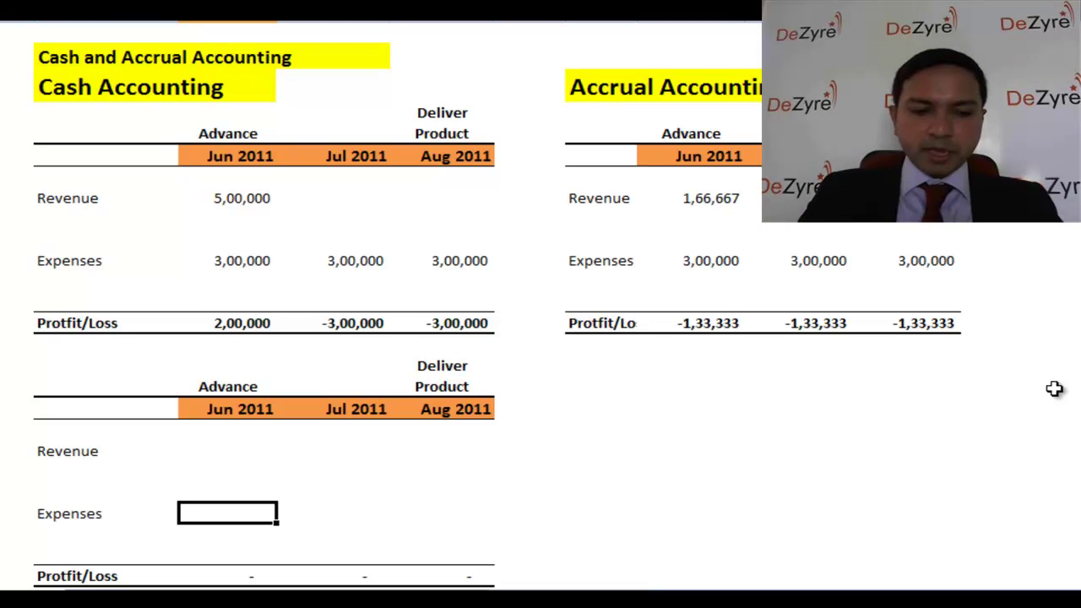
Step: Enter 100000 as the copied cash table's Jun 2011 Expenses
{"action": "type", "text": "100000"}
{"action": "key", "text": "Return"}
{"action": "key", "text": "Up"}
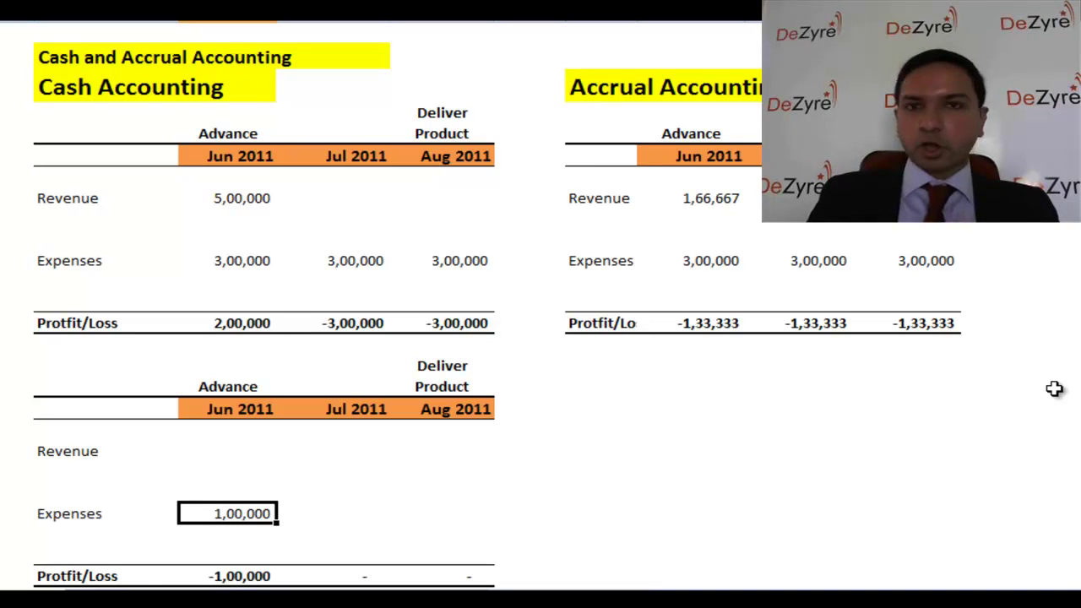
{"action": "key", "text": "Right"}
{"action": "key", "text": "Right"}
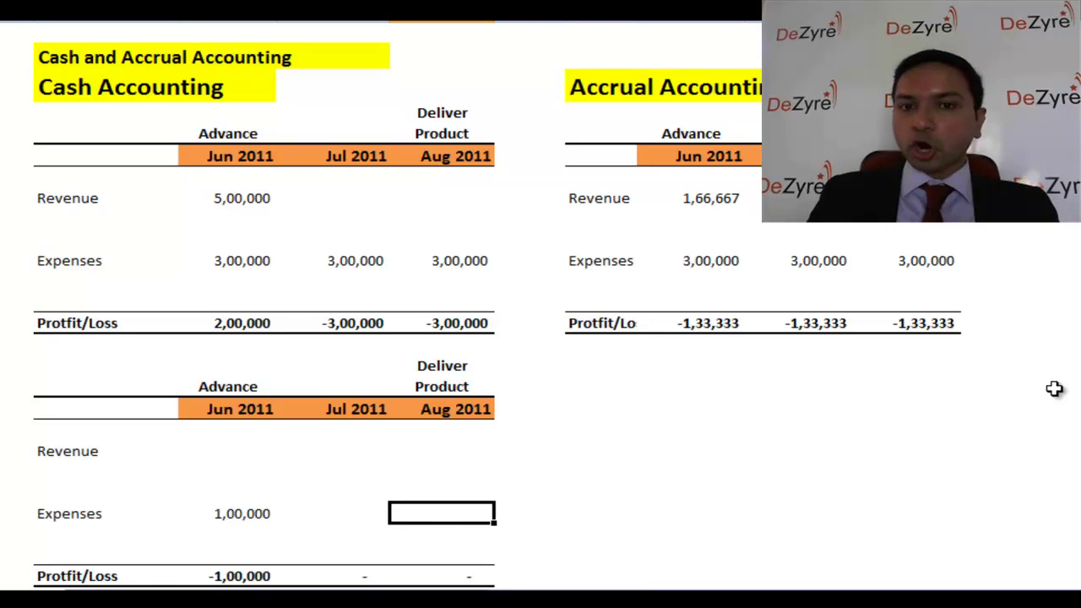
{"action": "key", "text": "Left"}
{"action": "key", "text": "Up"}
{"action": "key", "text": "Up"}
{"action": "key", "text": "Up"}
{"action": "key", "text": "Up"}
{"action": "key", "text": "Up"}
{"action": "key", "text": "Up"}
{"action": "key", "text": "Up"}
{"action": "key", "text": "Up"}
{"action": "key", "text": "Up"}
{"action": "key", "text": "Up"}
{"action": "key", "text": "Up"}
{"action": "key", "text": "Up"}
{"action": "key", "text": "Up"}
{"action": "key", "text": "Up"}
{"action": "key", "text": "Up"}
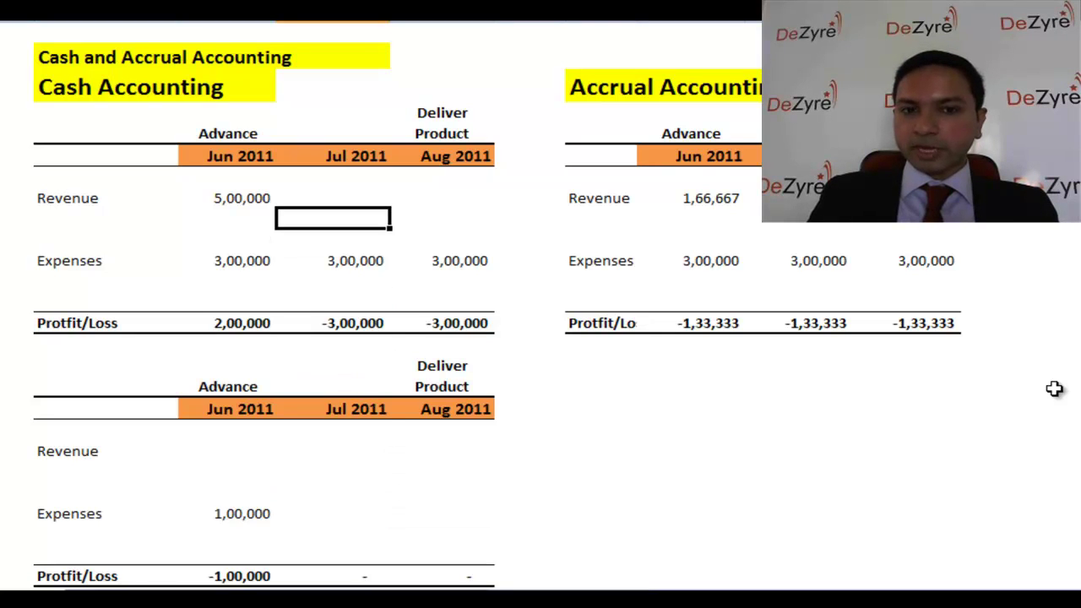
{"action": "key", "text": "Left"}
{"action": "key", "text": "Down"}
{"action": "key", "text": "Down"}
{"action": "key", "text": "Down"}
{"action": "key", "text": "Down"}
{"action": "key", "text": "Down"}
{"action": "key", "text": "Down"}
{"action": "key", "text": "Down"}
{"action": "key", "text": "Down"}
{"action": "key", "text": "Down"}
{"action": "key", "text": "Down"}
{"action": "key", "text": "Down"}
{"action": "key", "text": "Down"}
{"action": "key", "text": "Down"}
{"action": "key", "text": "Down"}
{"action": "key", "text": "Down"}
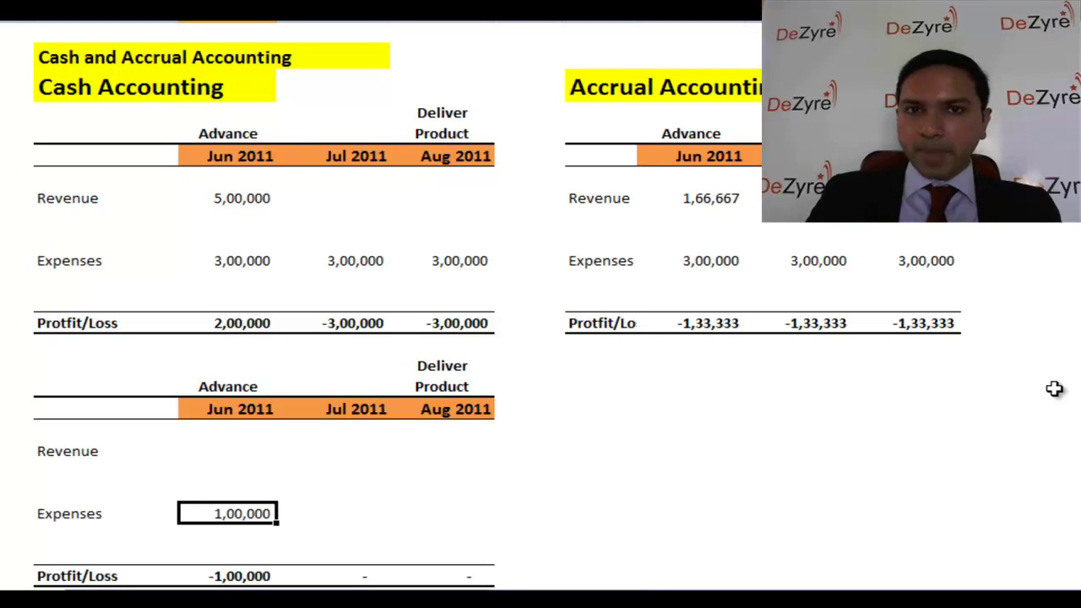
{"action": "key", "text": "Down"}
{"action": "key", "text": "Up"}
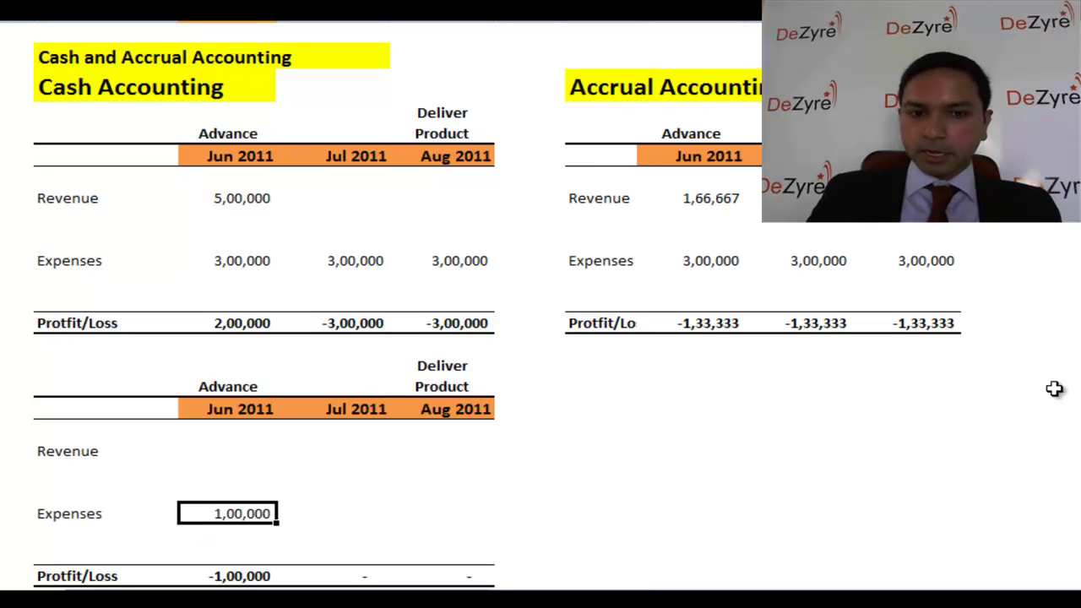
Step: Enter 0 as the Jul and Aug 2011 Expenses in the copied cash table
{"action": "key", "text": "Right"}
{"action": "type", "text": "0"}
{"action": "key", "text": "Right"}
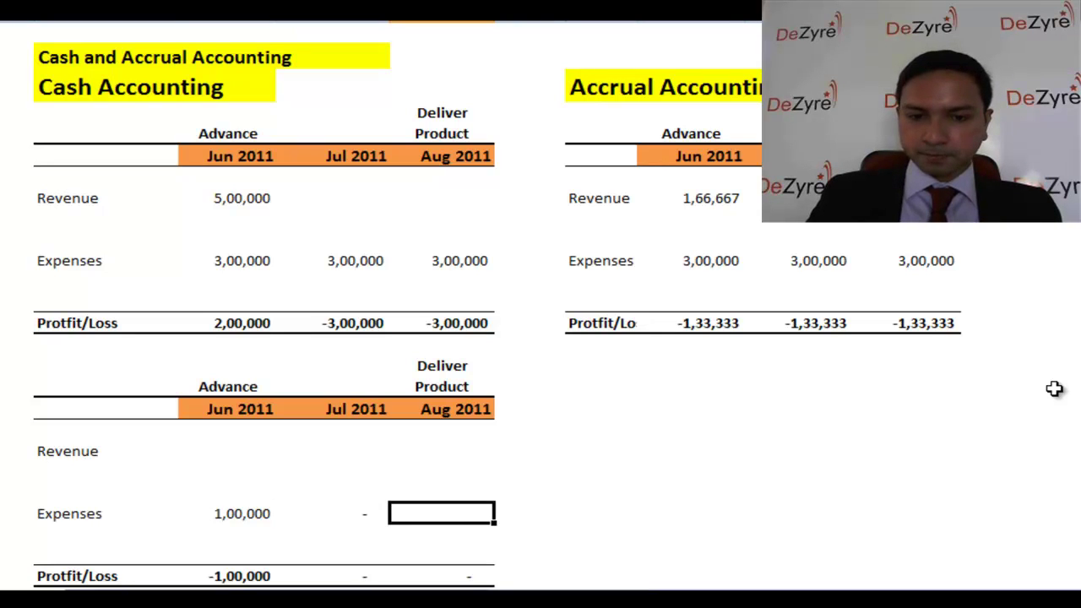
{"action": "type", "text": "0"}
{"action": "key", "text": "Down"}
{"action": "key", "text": "Down"}
{"action": "key", "text": "Down"}
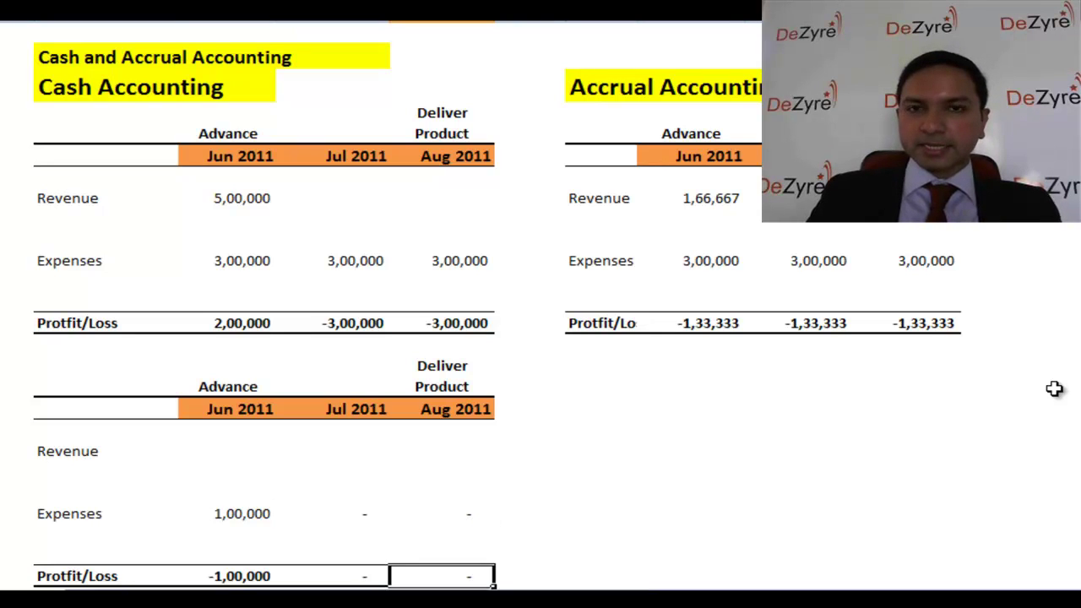
{"action": "key", "text": "Up"}
{"action": "key", "text": "Up"}
{"action": "key", "text": "Up"}
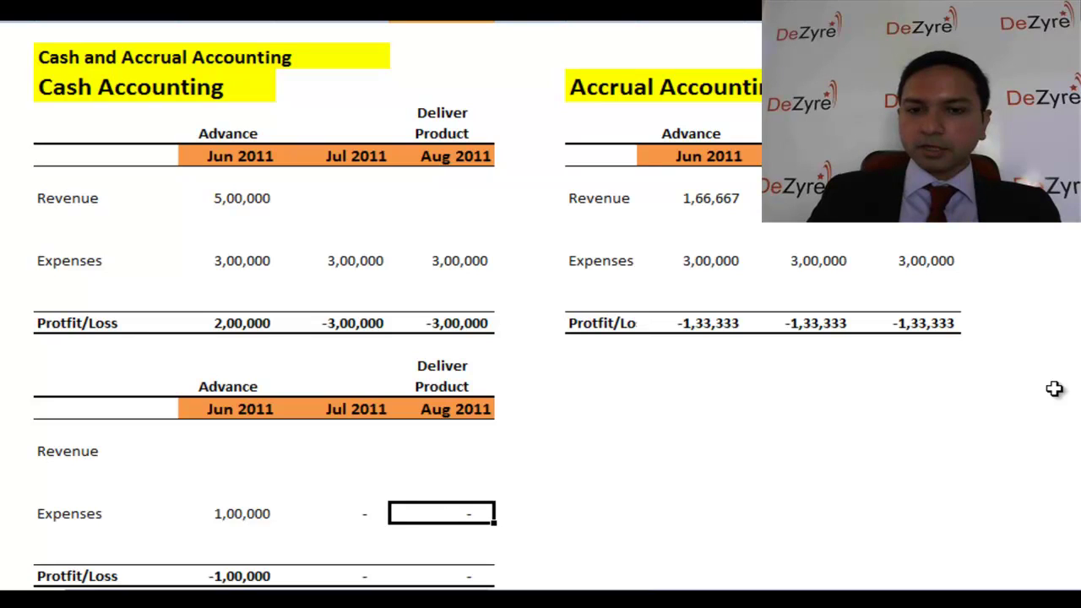
{"action": "key", "text": "Down"}
{"action": "key", "text": "Down"}
{"action": "key", "text": "Down"}
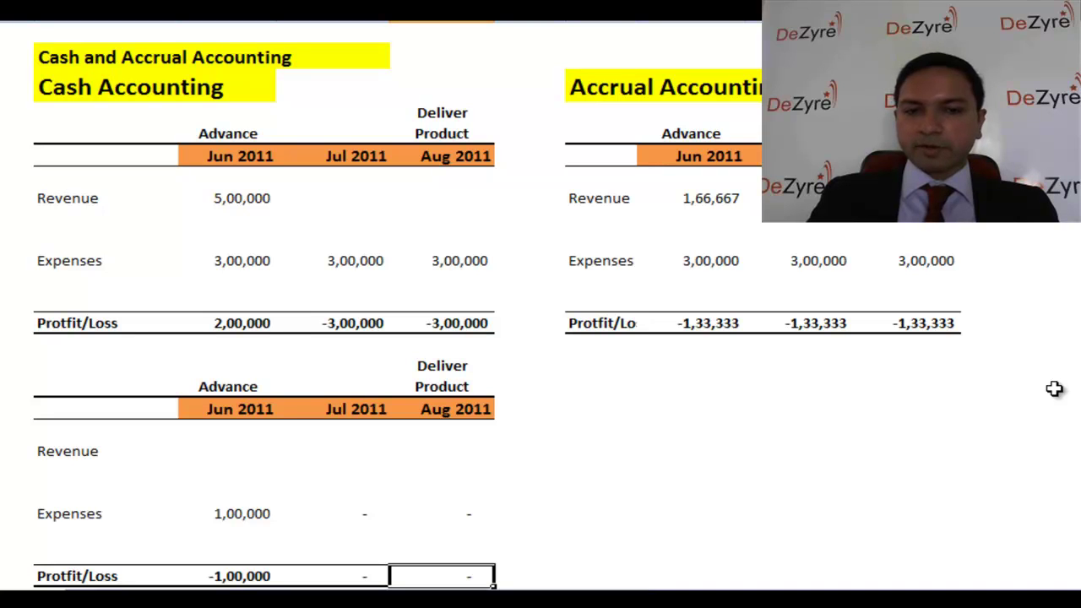
Step: Select the lower cash table's June–August Revenue cells
{"action": "key", "text": "Up"}
{"action": "key", "text": "Up"}
{"action": "key", "text": "Up"}
{"action": "key", "text": "Up"}
{"action": "key", "text": "Up"}
{"action": "key", "text": "Up"}
{"action": "key", "text": "Left"}
{"action": "key", "text": "Left"}
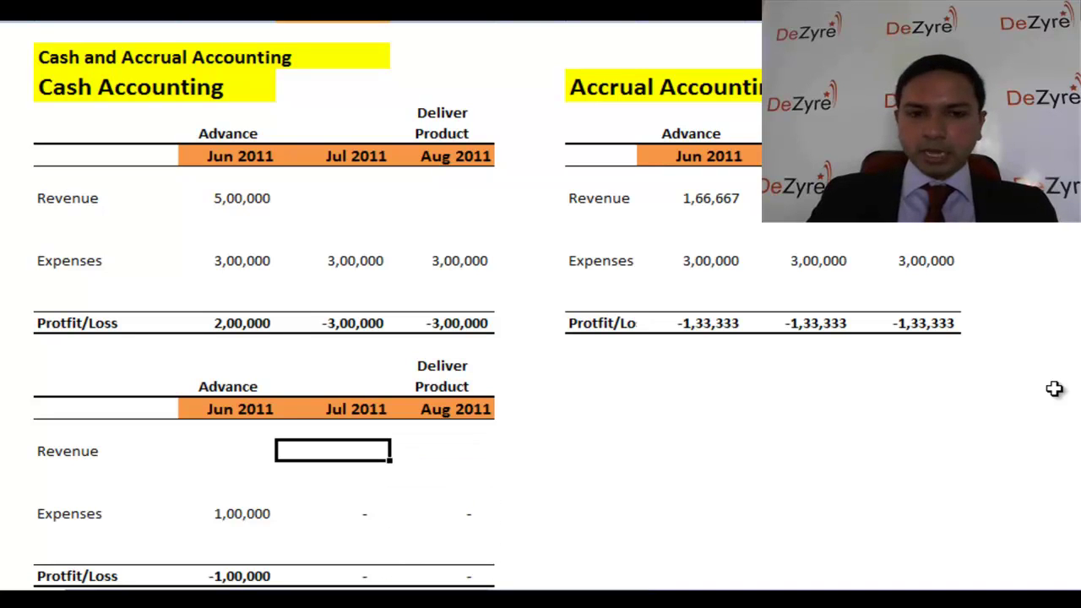
{"action": "key", "text": "shift+Right"}
{"action": "key", "text": "shift+Right"}
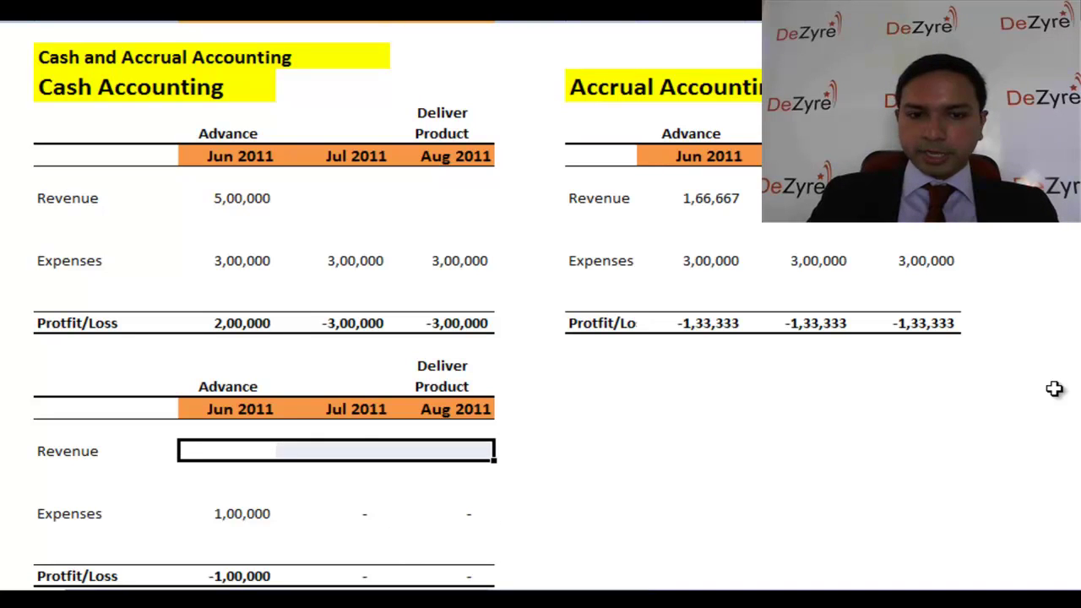
Step: Select the Accrual Accounting table from its header down to the Profit/Loss row
{"action": "key", "text": "Up"}
{"action": "key", "text": "Up"}
{"action": "key", "text": "Up"}
{"action": "key", "text": "Up"}
{"action": "key", "text": "Down"}
{"action": "key", "text": "Down"}
{"action": "key", "text": "Down"}
{"action": "key", "text": "Up"}
{"action": "key", "text": "Up"}
{"action": "key", "text": "Up"}
{"action": "key", "text": "Left"}
{"action": "key", "text": "shift+Right"}
{"action": "key", "text": "shift+Right"}
{"action": "key", "text": "shift+Right"}
{"action": "key", "text": "Right"}
{"action": "key", "text": "Right"}
{"action": "key", "text": "Right"}
{"action": "key", "text": "Right"}
{"action": "key", "text": "Right"}
{"action": "key", "text": "Right"}
{"action": "key", "text": "Up"}
{"action": "key", "text": "Up"}
{"action": "key", "text": "Up"}
{"action": "key", "text": "Up"}
{"action": "key", "text": "Up"}
{"action": "key", "text": "Up"}
{"action": "key", "text": "Up"}
{"action": "key", "text": "Up"}
{"action": "key", "text": "Up"}
{"action": "key", "text": "Up"}
{"action": "key", "text": "Up"}
{"action": "key", "text": "shift+Down"}
{"action": "key", "text": "shift+Down"}
{"action": "key", "text": "shift+Down"}
{"action": "key", "text": "shift+Down"}
{"action": "key", "text": "shift+Down"}
{"action": "key", "text": "shift+Down"}
{"action": "key", "text": "shift+Down"}
{"action": "key", "text": "shift+Down"}
{"action": "key", "text": "shift+Down"}
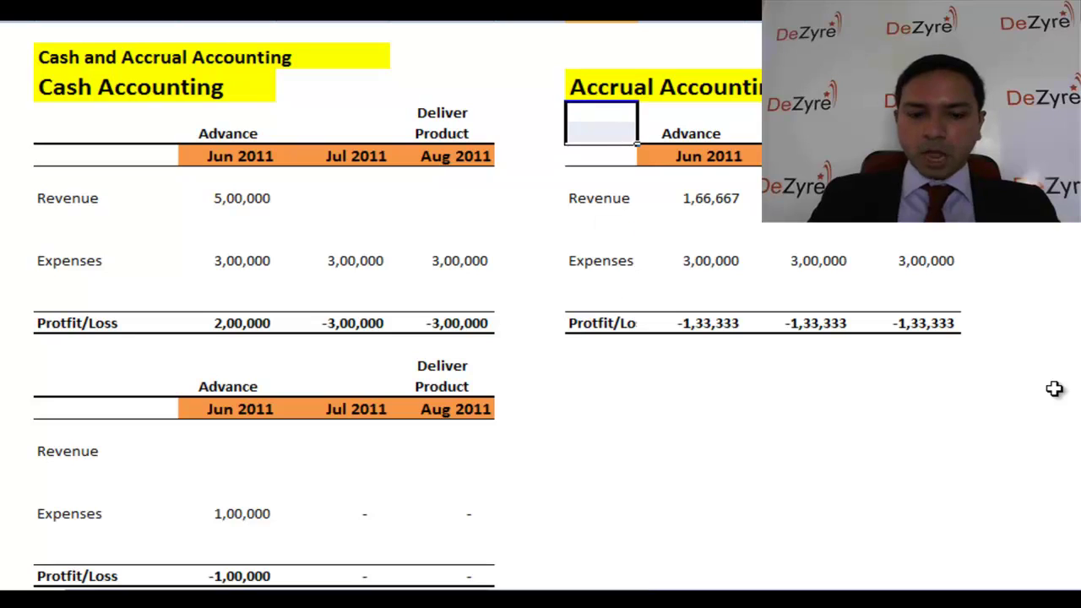
Step: Copy the Accrual Accounting table and paste it beneath the original
{"action": "key", "text": "shift+Right"}
{"action": "key", "text": "shift+Right"}
{"action": "key", "text": "shift+Right"}
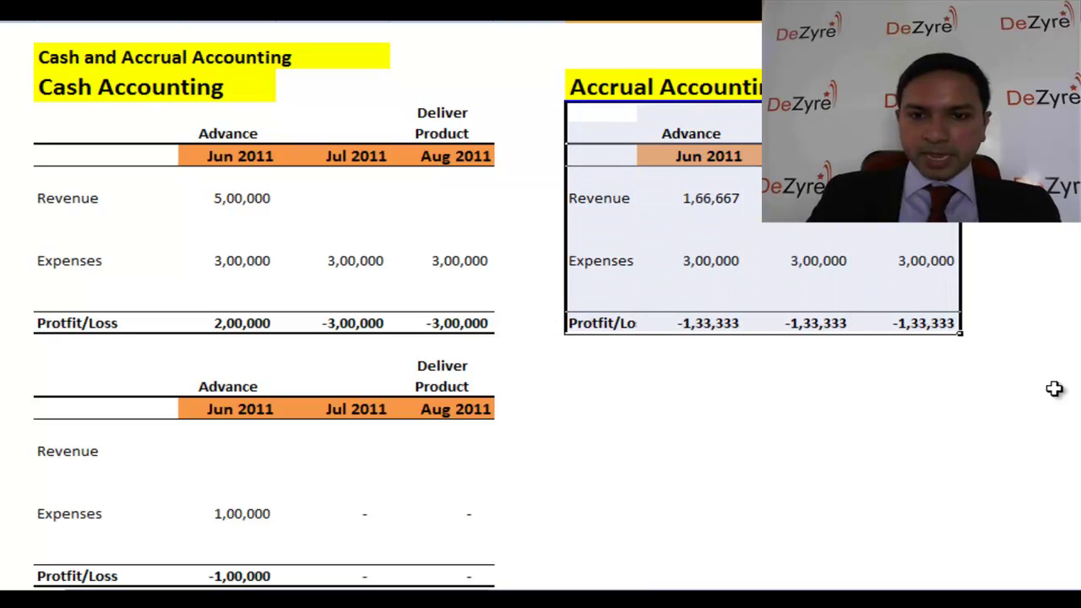
{"action": "key", "text": "ctrl+c"}
{"action": "key", "text": "Down"}
{"action": "key", "text": "Down"}
{"action": "key", "text": "Down"}
{"action": "key", "text": "Down"}
{"action": "key", "text": "Down"}
{"action": "key", "text": "Down"}
{"action": "key", "text": "Down"}
{"action": "key", "text": "Down"}
{"action": "key", "text": "Up"}
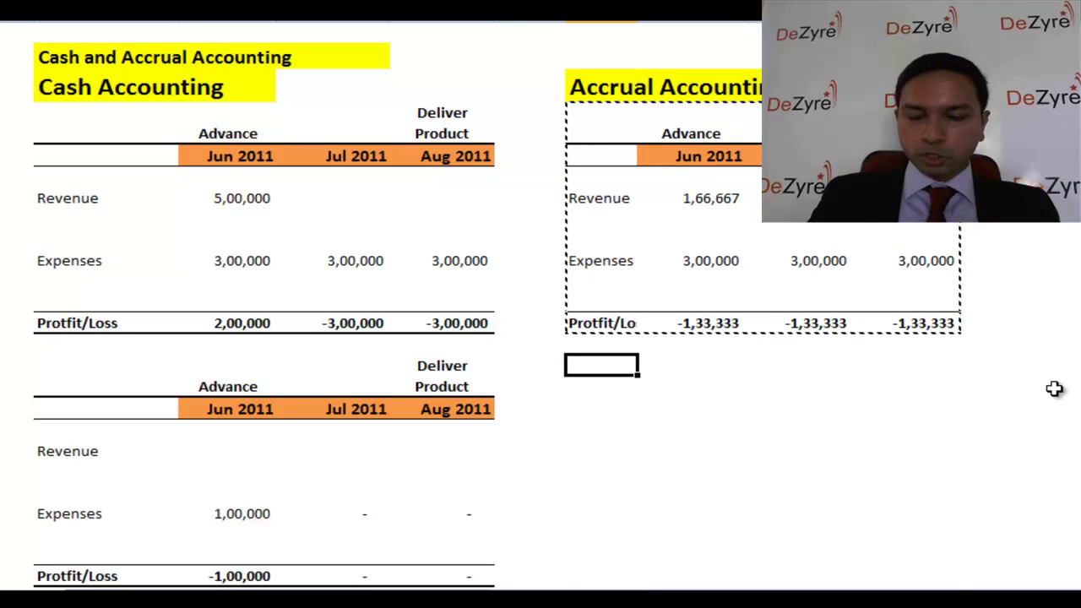
{"action": "key", "text": "ctrl+v"}
{"action": "key", "text": "Escape"}
{"action": "key", "text": "Down"}
Step: Clear the copied accrual table's Revenue and Expenses figures
{"action": "key", "text": "Down"}
{"action": "key", "text": "Down"}
{"action": "key", "text": "Right"}
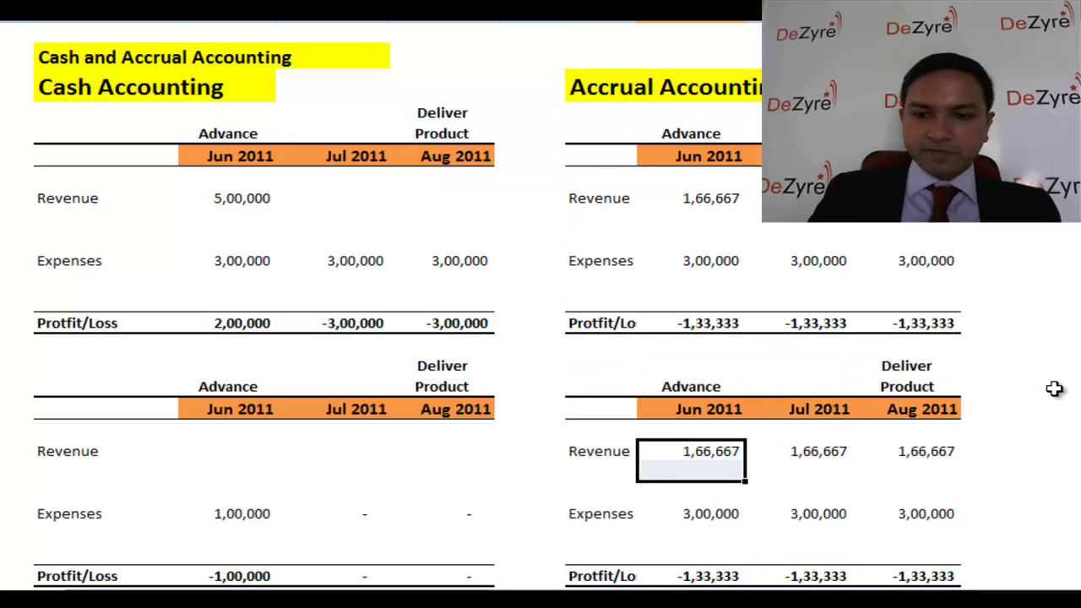
{"action": "key", "text": "shift+Down"}
{"action": "key", "text": "shift+Down"}
{"action": "key", "text": "shift+Right"}
{"action": "key", "text": "shift+Right"}
{"action": "key", "text": "Delete"}
{"action": "key", "text": "Down"}
{"action": "key", "text": "Left"}
{"action": "key", "text": "Down"}
{"action": "key", "text": "Down"}
{"action": "key", "text": "Right"}
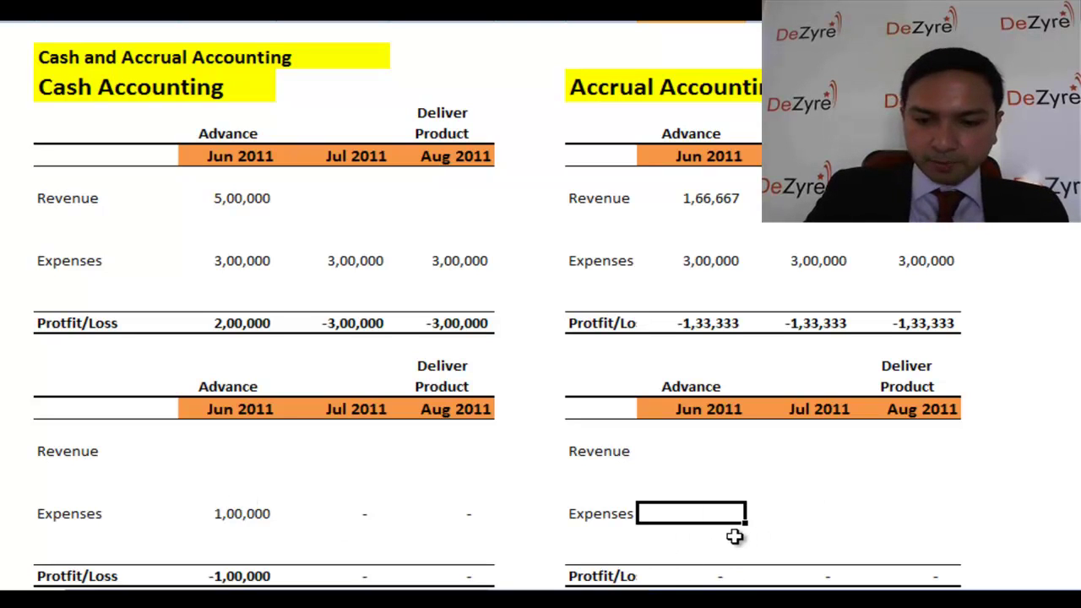
Step: Enter =100000/3 as the copy's June Expenses, giving 33,333
{"action": "type", "text": "=100000/3"}
{"action": "key", "text": "Return"}
{"action": "key", "text": "Up"}
{"action": "key", "text": "Right"}
Step: Set July and August Expenses to reference the previous month, each showing 33,333
{"action": "type", "text": "="}
{"action": "key", "text": "Left"}
{"action": "key", "text": "Return"}
{"action": "key", "text": "Up"}
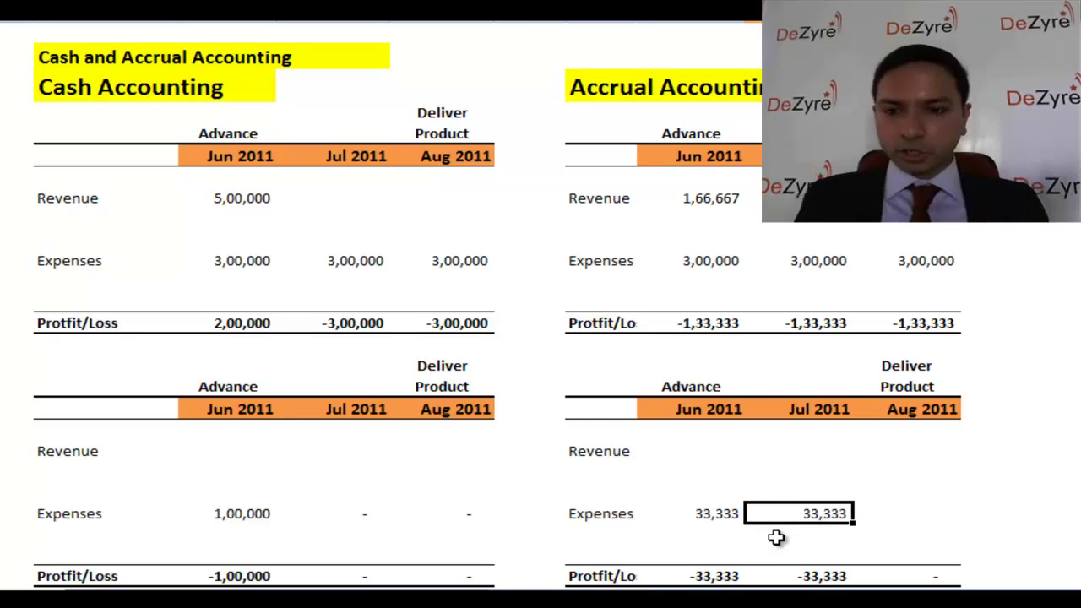
{"action": "key", "text": "Right"}
{"action": "type", "text": "="}
{"action": "key", "text": "Left"}
{"action": "key", "text": "Return"}
{"action": "key", "text": "Up"}
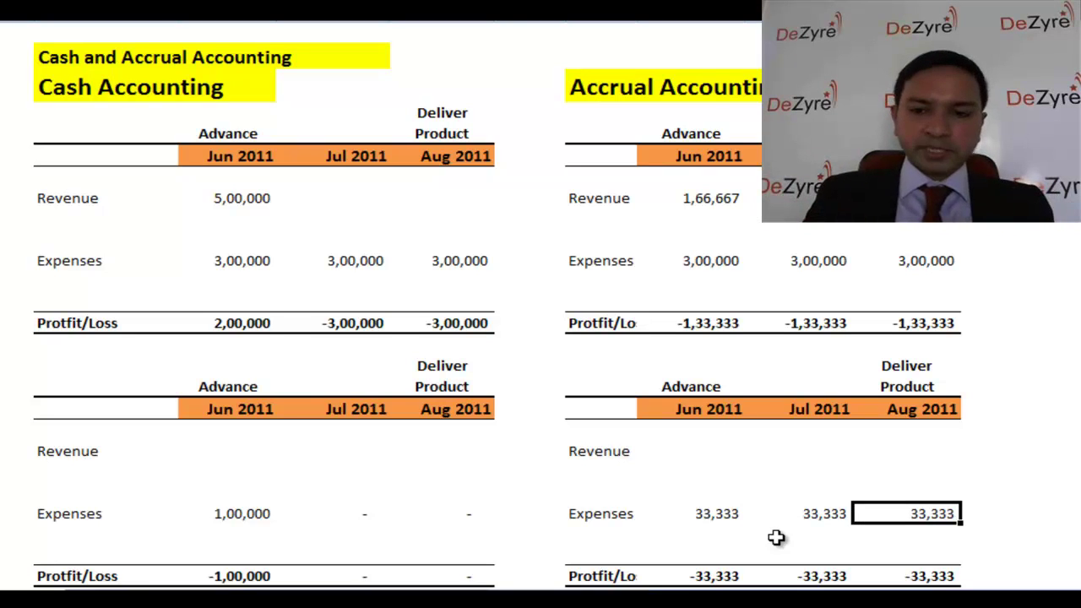
{"action": "key", "text": "Left"}
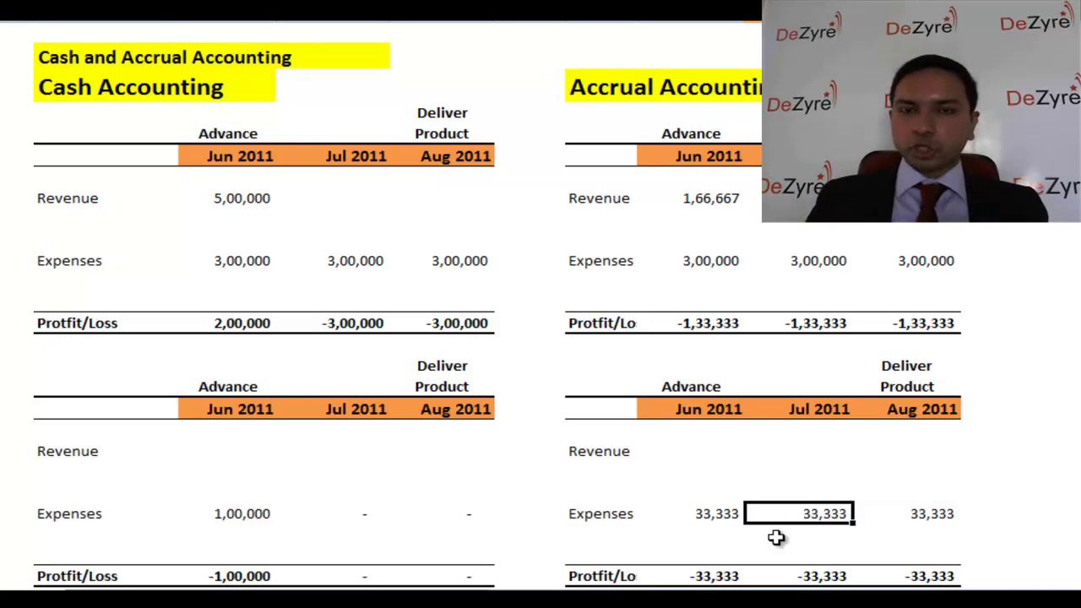
{"action": "key", "text": "Left"}
{"action": "key", "text": "shift+Right"}
{"action": "key", "text": "shift+Right"}
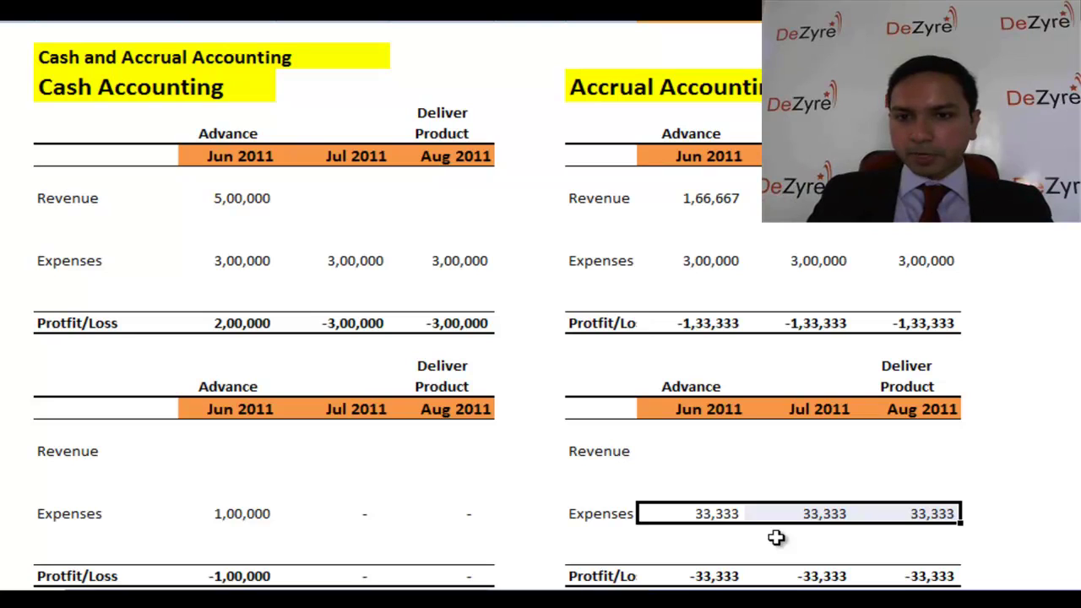
Step: Select the original accrual table's June–August Expenses for comparison
{"action": "key", "text": "Up"}
{"action": "key", "text": "Up"}
{"action": "key", "text": "Up"}
{"action": "key", "text": "Up"}
{"action": "key", "text": "Up"}
{"action": "key", "text": "Up"}
{"action": "key", "text": "Up"}
{"action": "key", "text": "Up"}
{"action": "key", "text": "Up"}
{"action": "key", "text": "Up"}
{"action": "key", "text": "Up"}
{"action": "key", "text": "Up"}
{"action": "key", "text": "shift+Right"}
{"action": "key", "text": "shift+Right"}
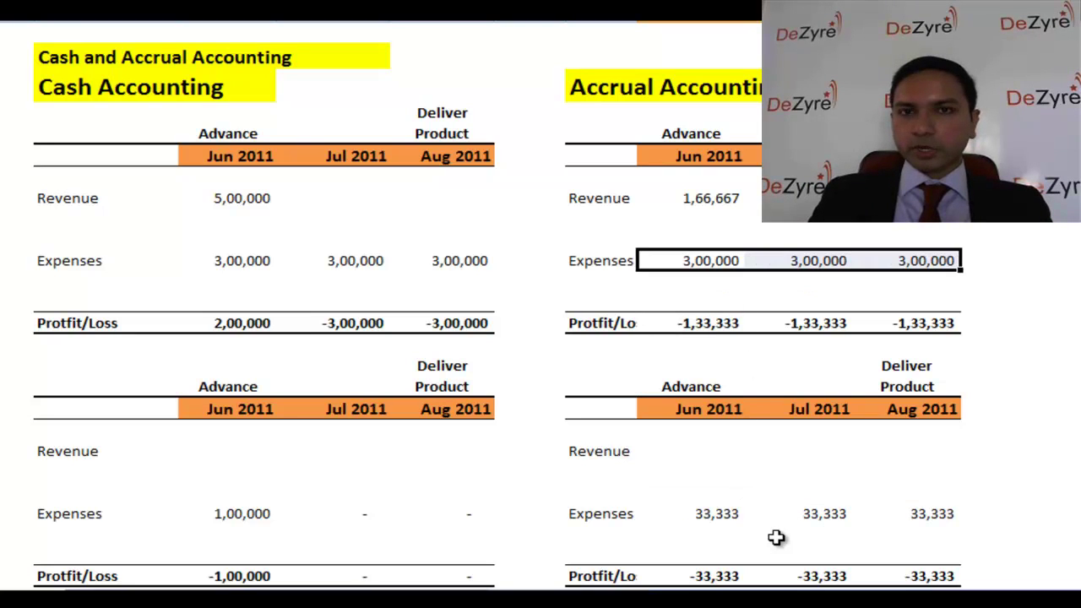
{"action": "key", "text": "Up"}
{"action": "key", "text": "Up"}
{"action": "key", "text": "Up"}
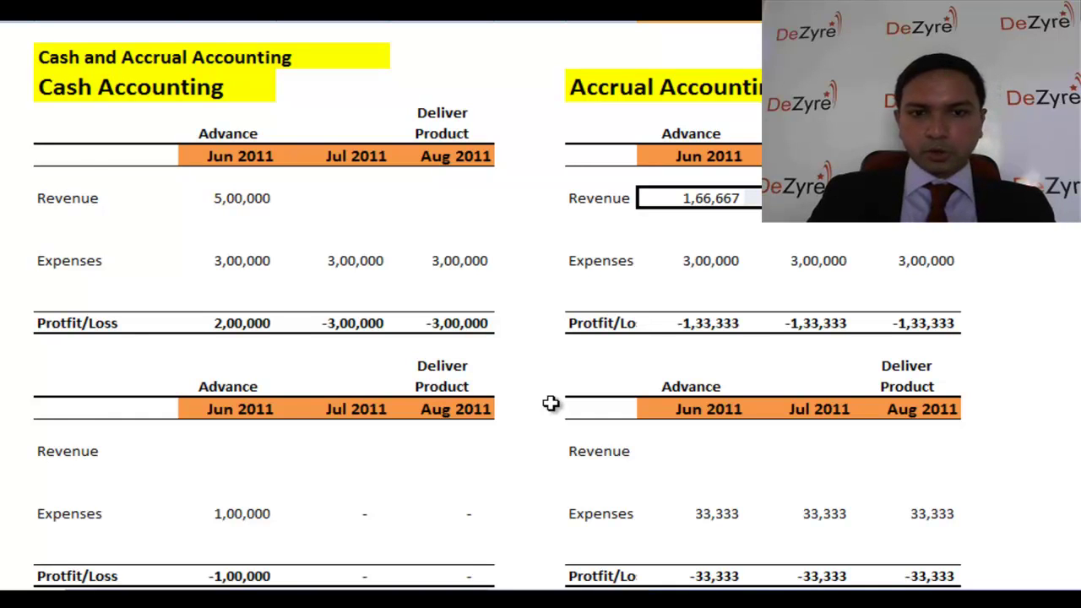
Step: Switch to the Pizza Co. Income Statement sheet and select the Cost of Goods Sold row
{"action": "key", "text": "ctrl+Page_Down"}
{"action": "key", "text": "Left"}
{"action": "key", "text": "Left"}
{"action": "key", "text": "Left"}
{"action": "key", "text": "shift+Right"}
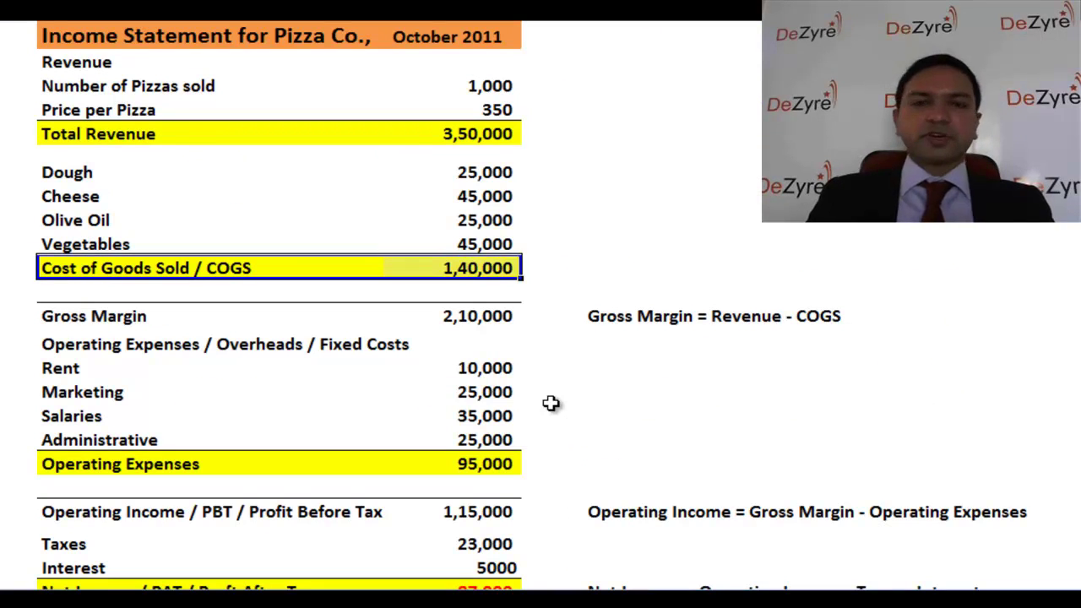
Step: Select the Dough through Vegetables ingredient costs, then return to the Cash and Accrual sheet
{"action": "key", "text": "shift+Up"}
{"action": "key", "text": "shift+Up"}
{"action": "key", "text": "shift+Up"}
{"action": "key", "text": "shift+Up"}
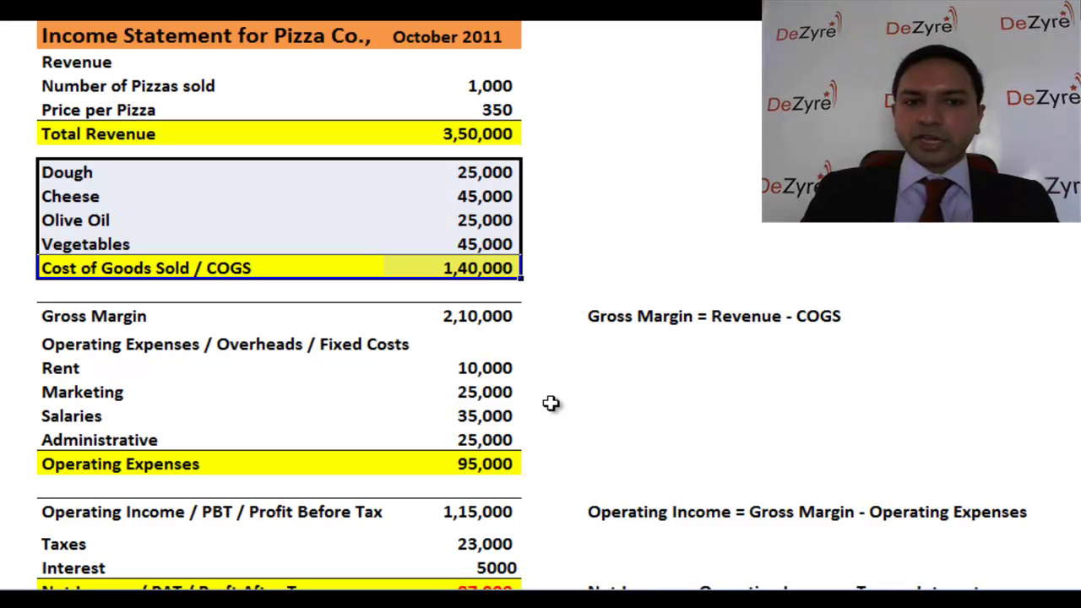
{"action": "key", "text": "Up"}
{"action": "key", "text": "shift+Up"}
{"action": "key", "text": "shift+Up"}
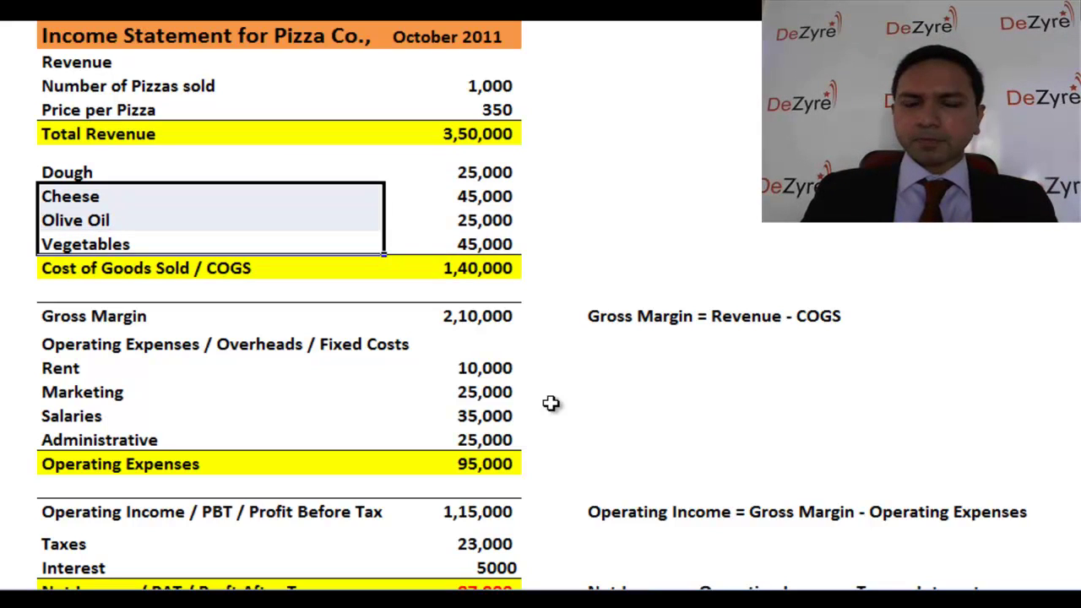
{"action": "key", "text": "shift+Up"}
{"action": "key", "text": "shift+Right"}
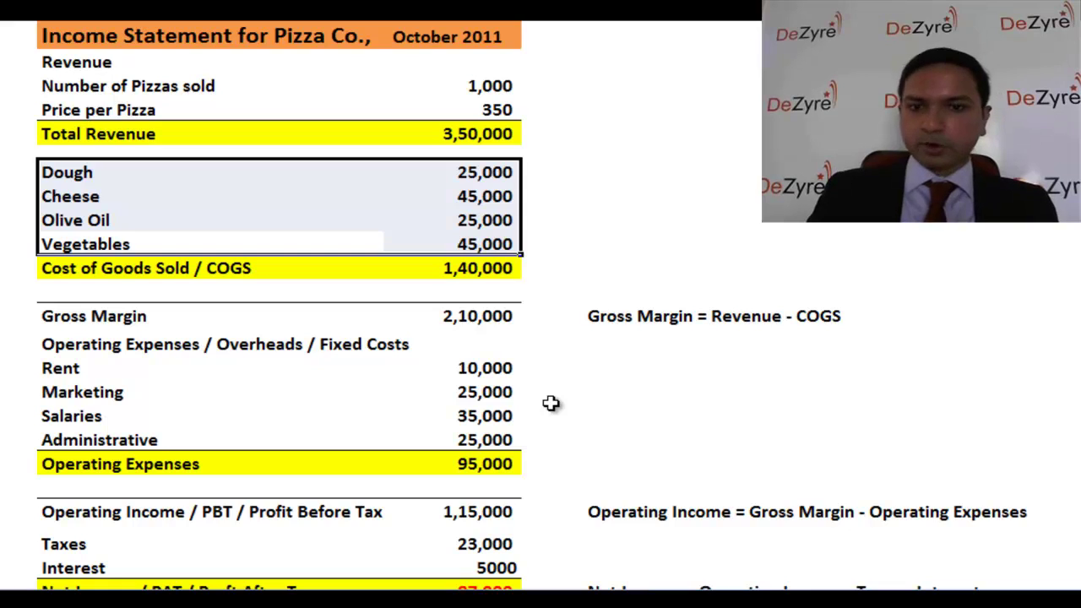
{"action": "key", "text": "ctrl+Page_Down"}
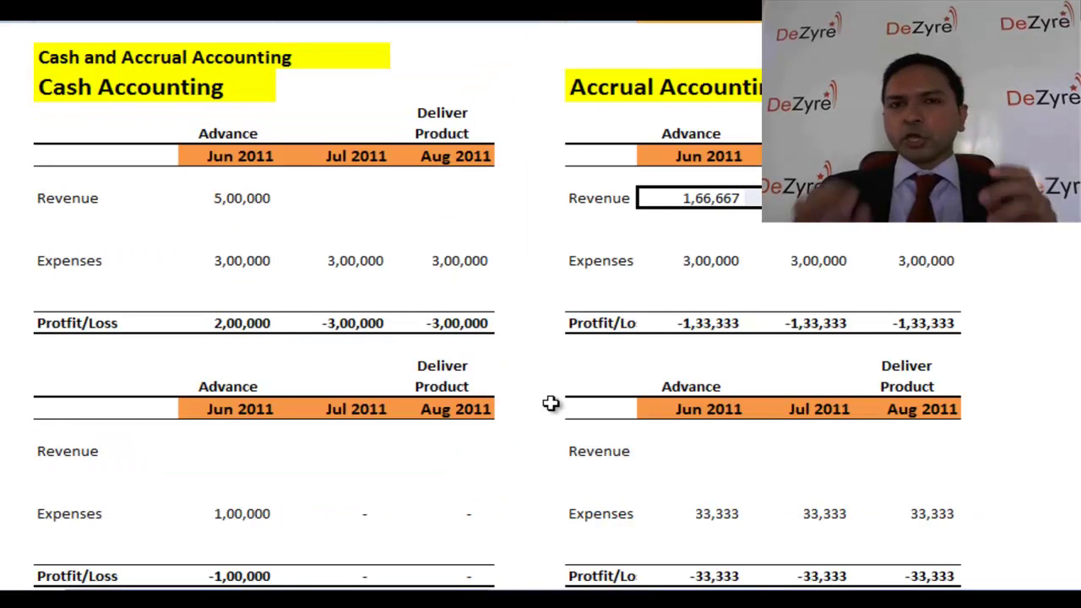